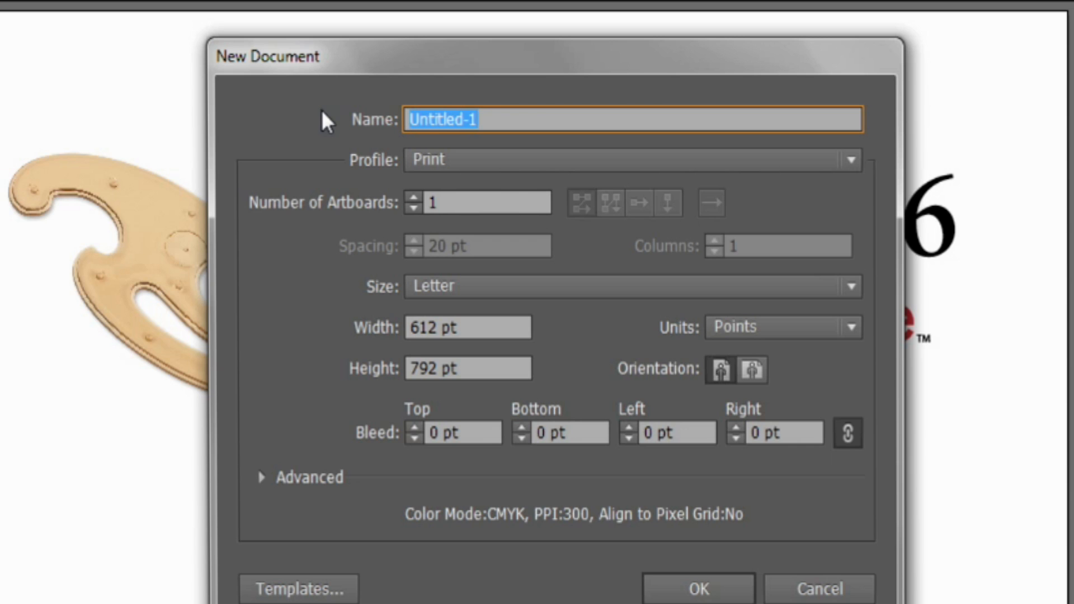
Name the new document "My corporate illustration"
text(My corporate illustration)
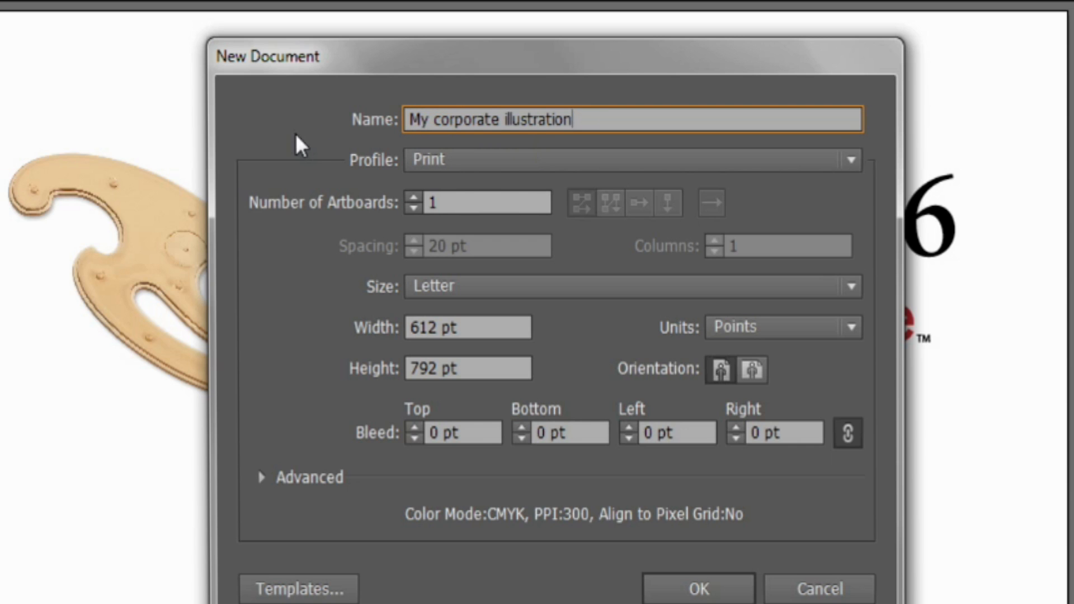
Choose the Devices profile for the new document with the iPad size preset
click(490, 161)
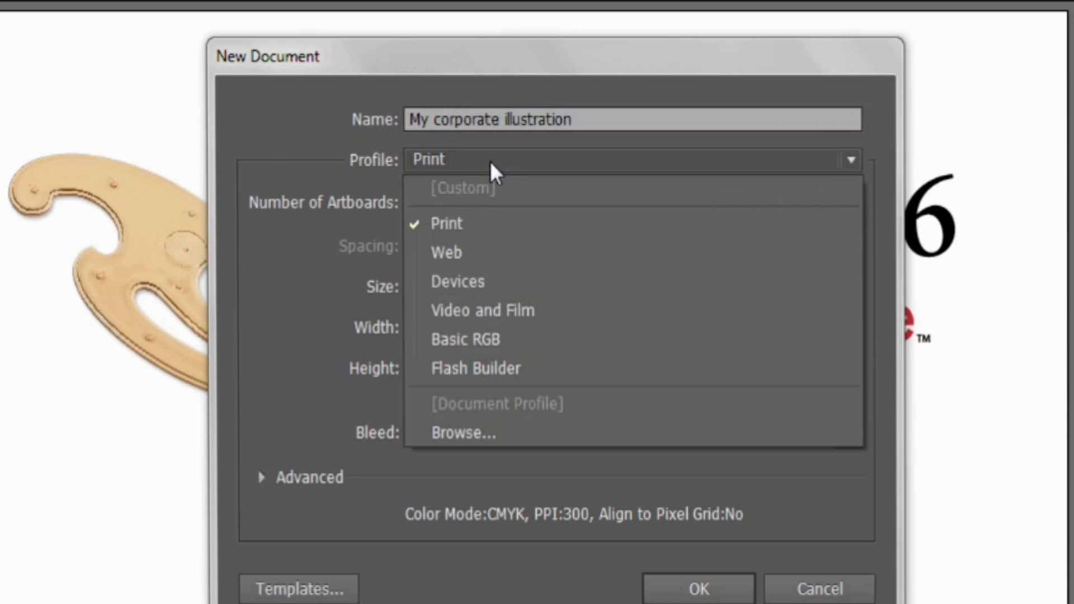
click(526, 280)
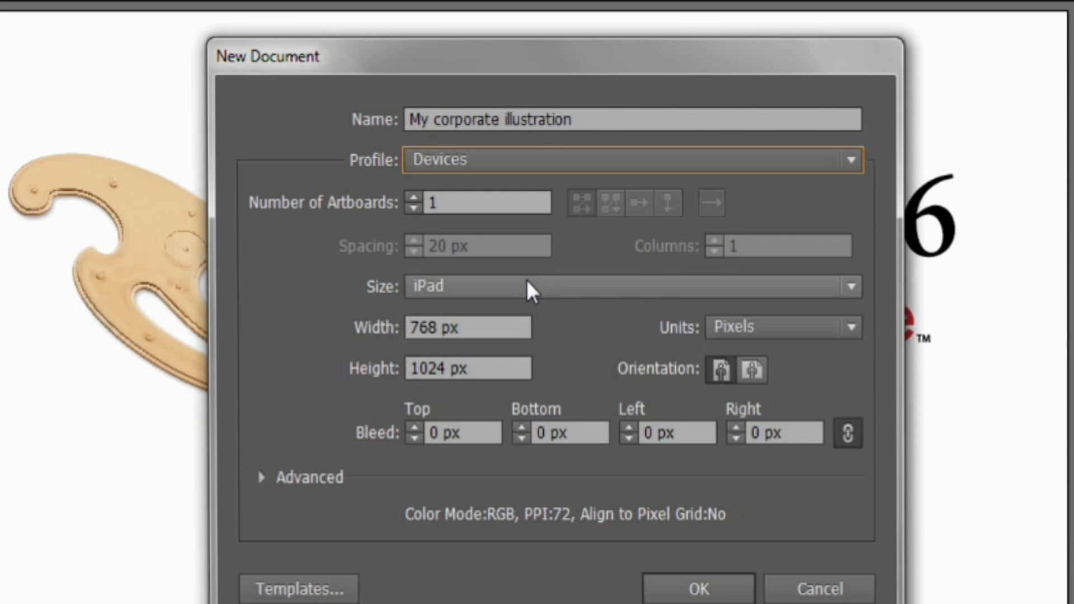
click(470, 288)
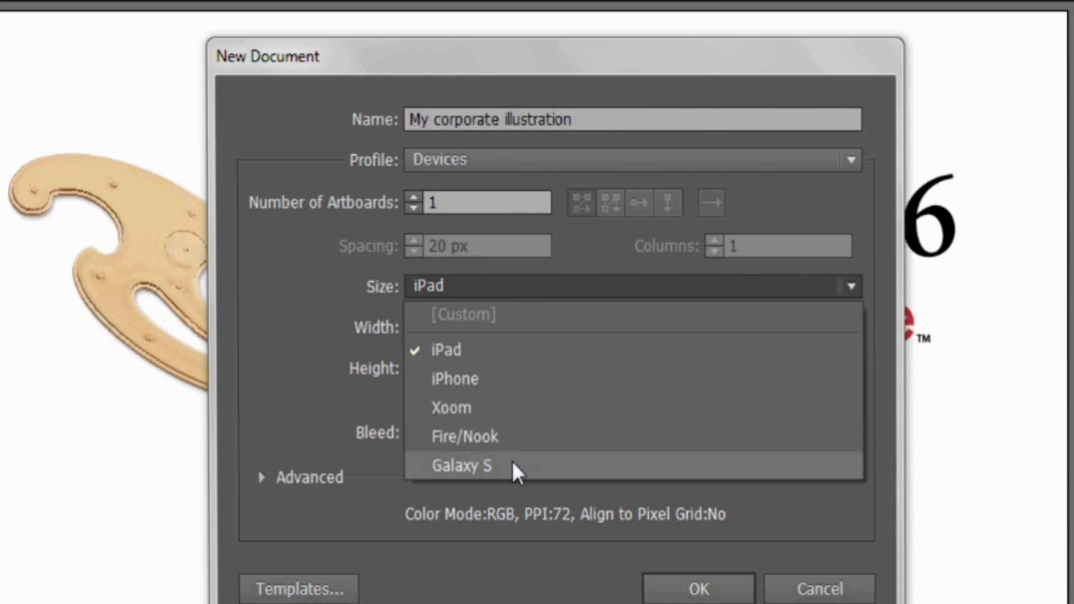
click(489, 350)
Set a custom artboard size of 1536 px wide by 2048 px high
click(491, 327)
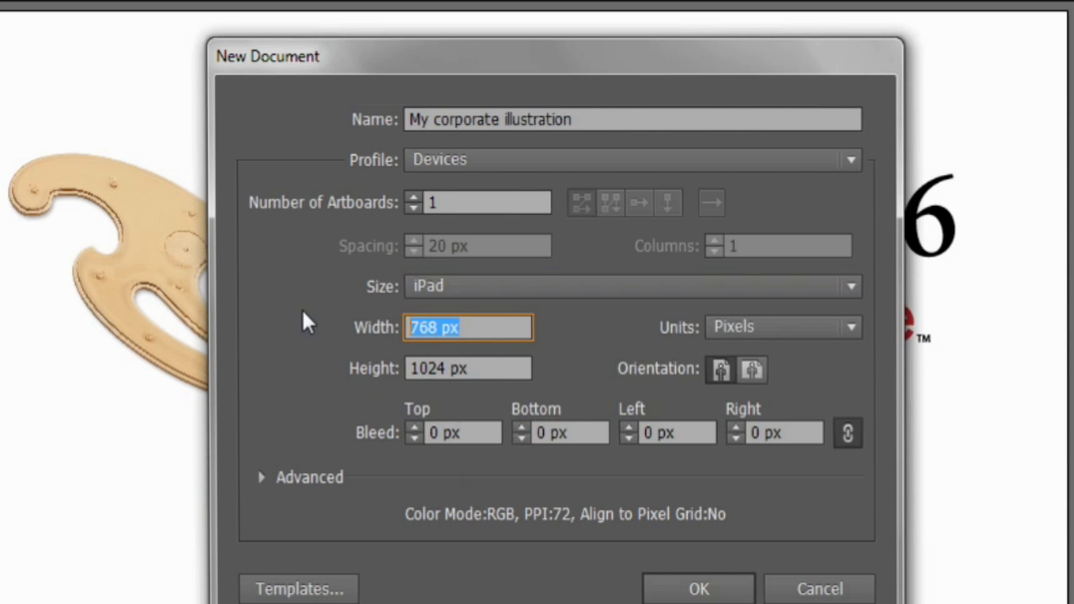
text(1536)
key(Tab)
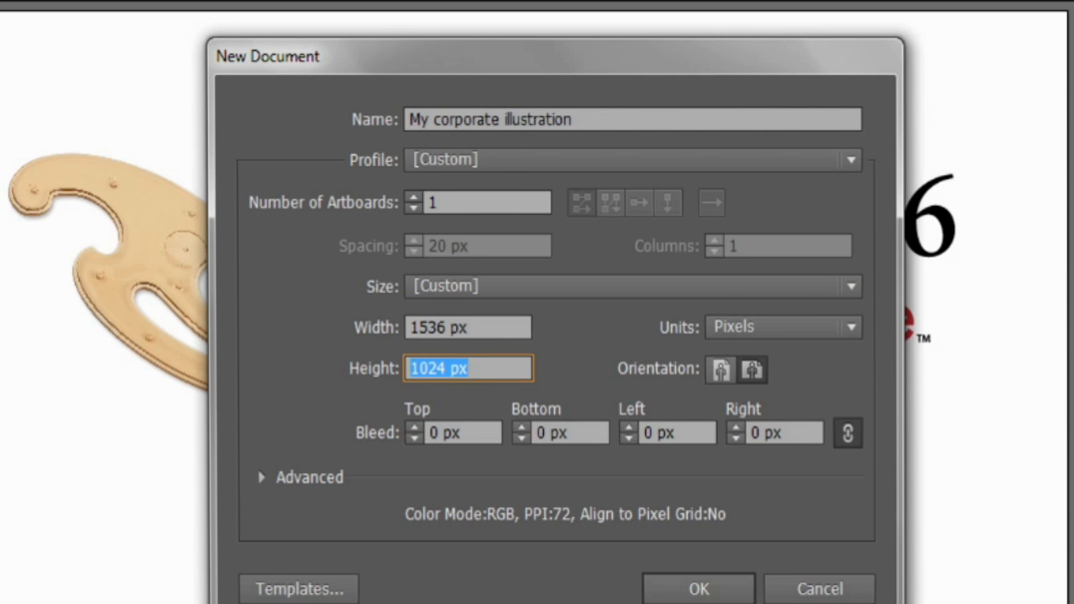
text(2048)
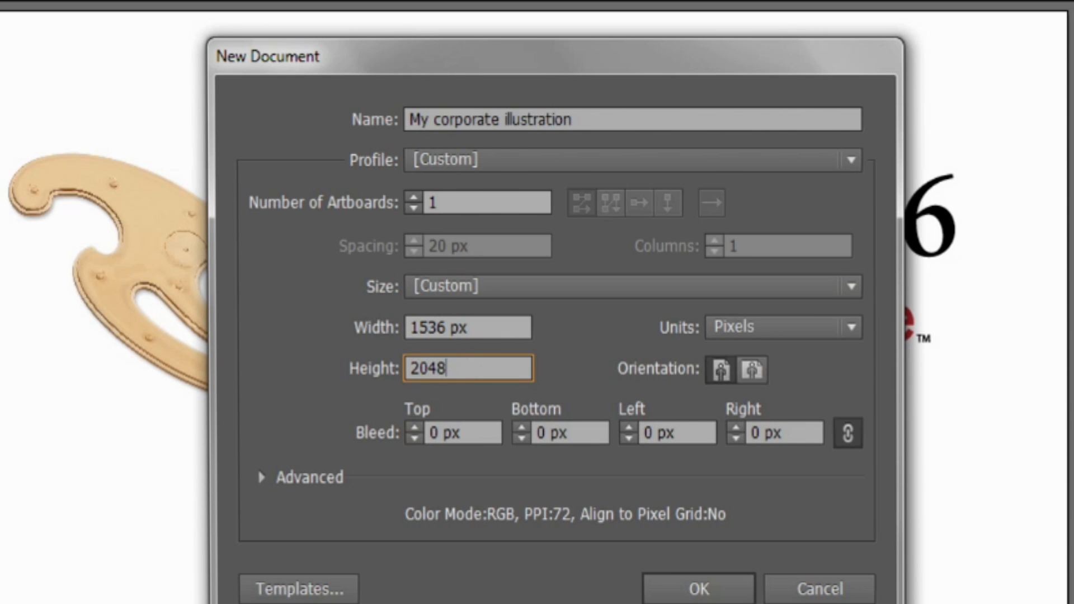
key(Tab)
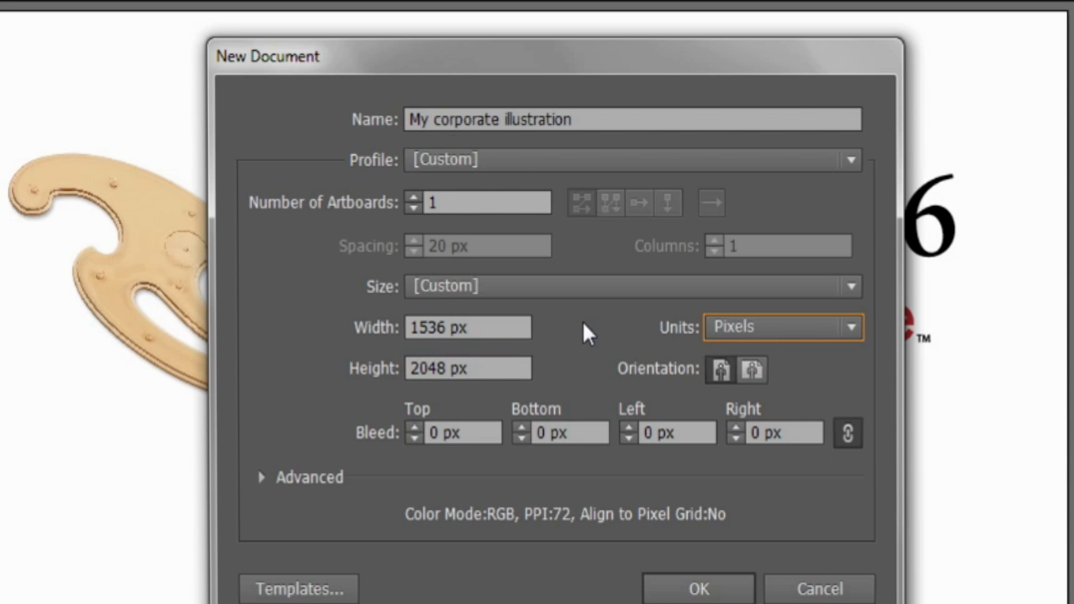
Choose the Print profile for the new document and set up 6 artboards in 3 columns
click(513, 164)
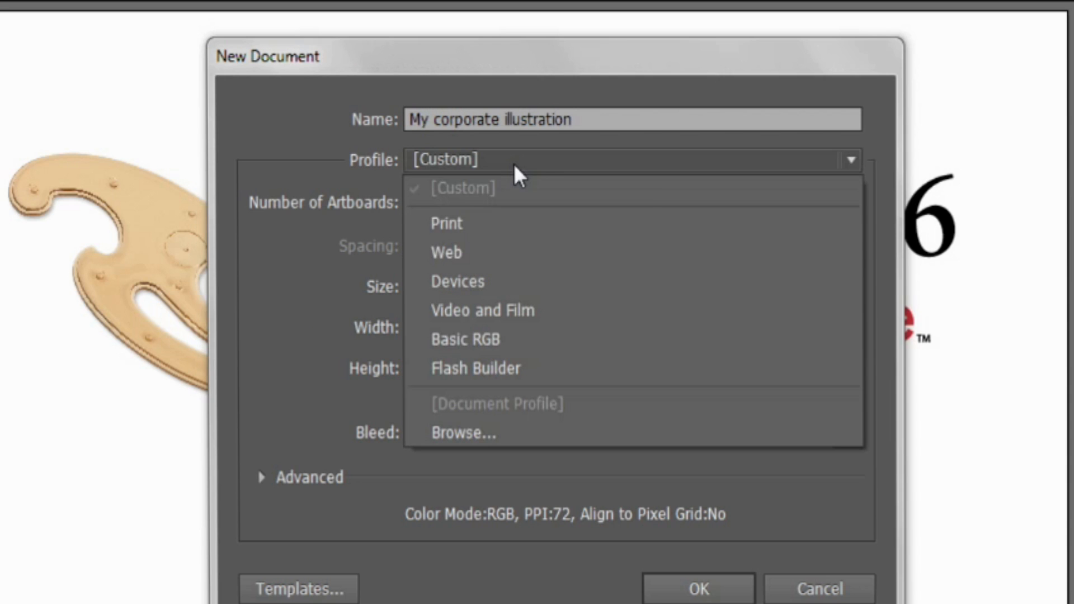
click(510, 229)
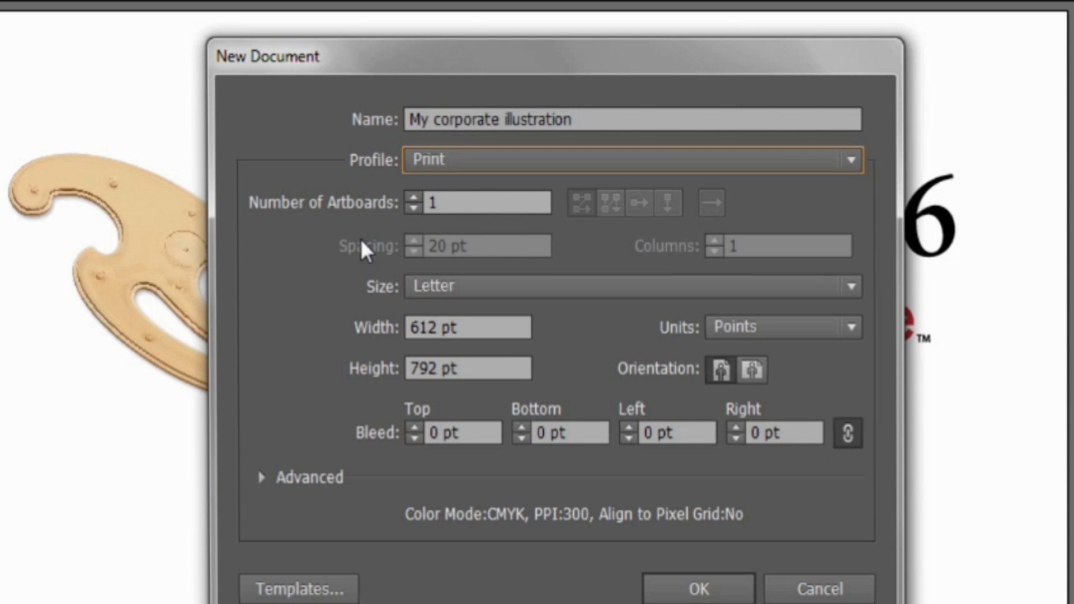
click(465, 209)
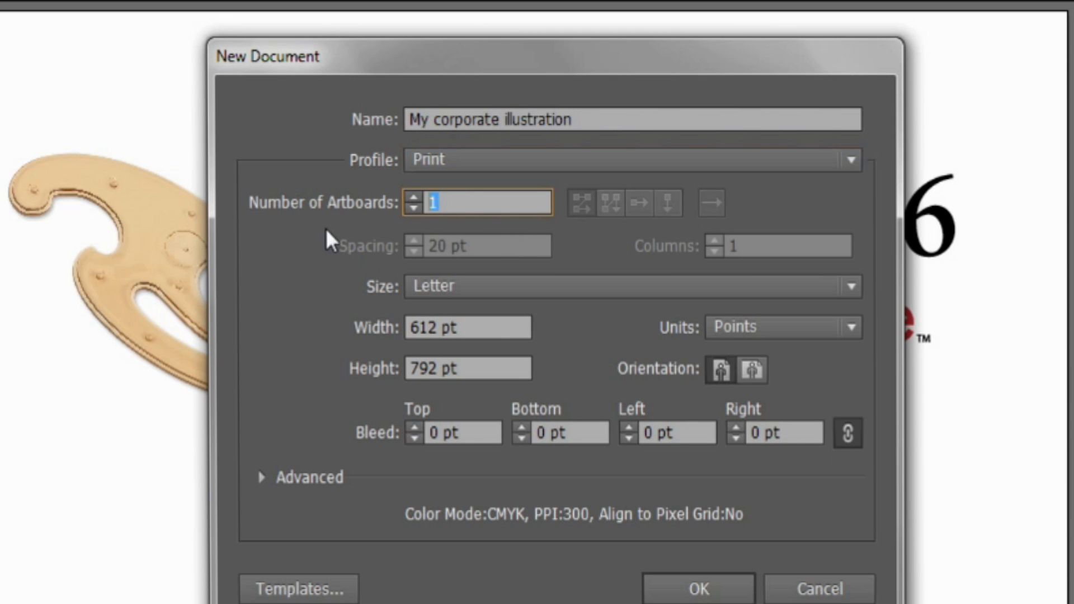
text(6)
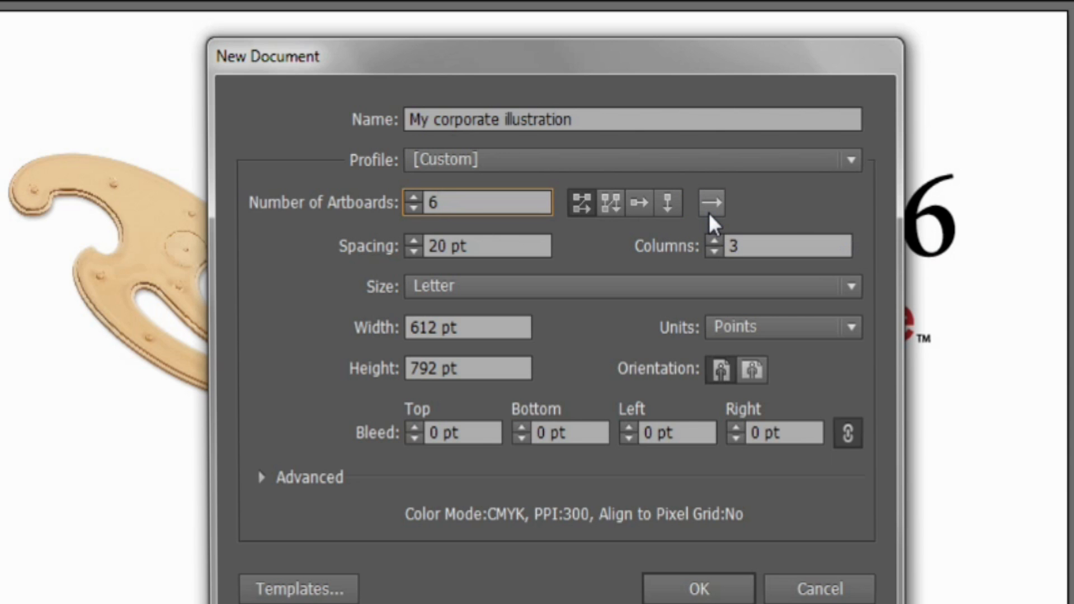
click(744, 245)
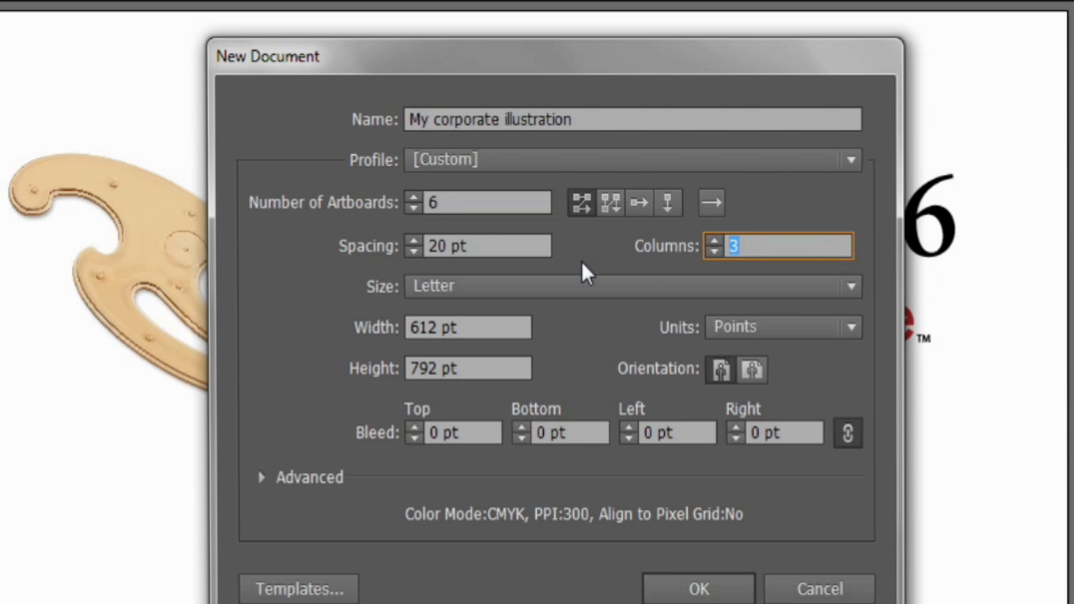
text(3)
Set the document units to inches and the artboard size to 6 in wide by 8 in high
click(793, 325)
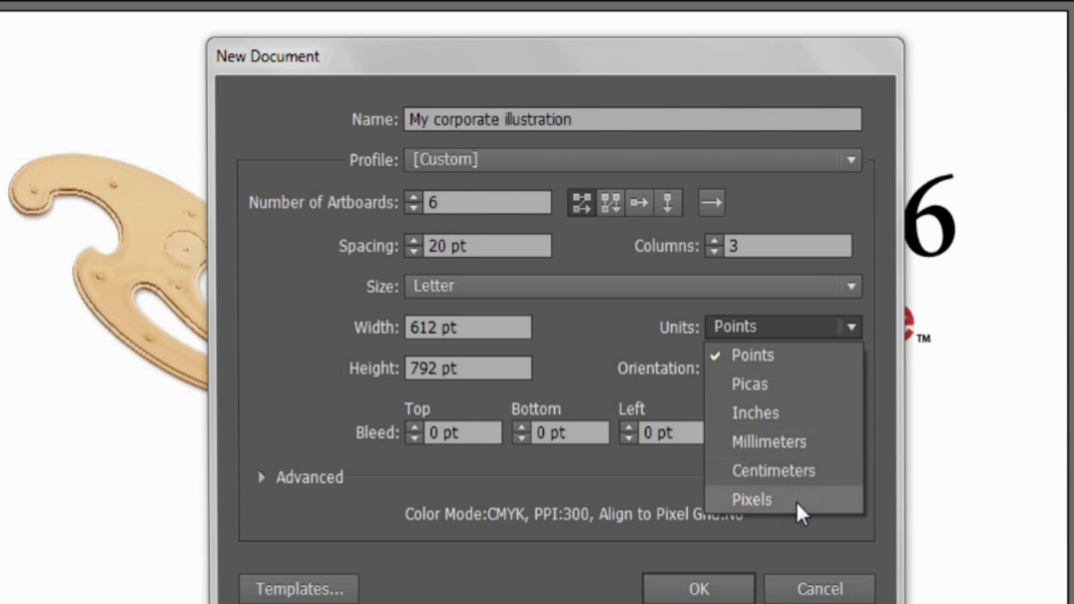
click(794, 417)
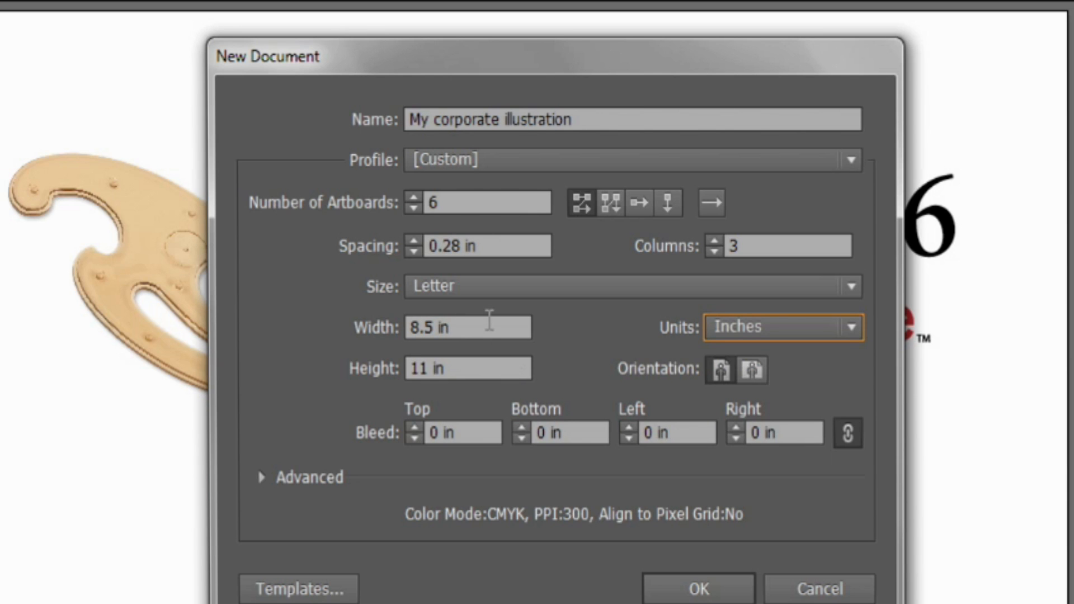
drag(489, 320, 348, 314)
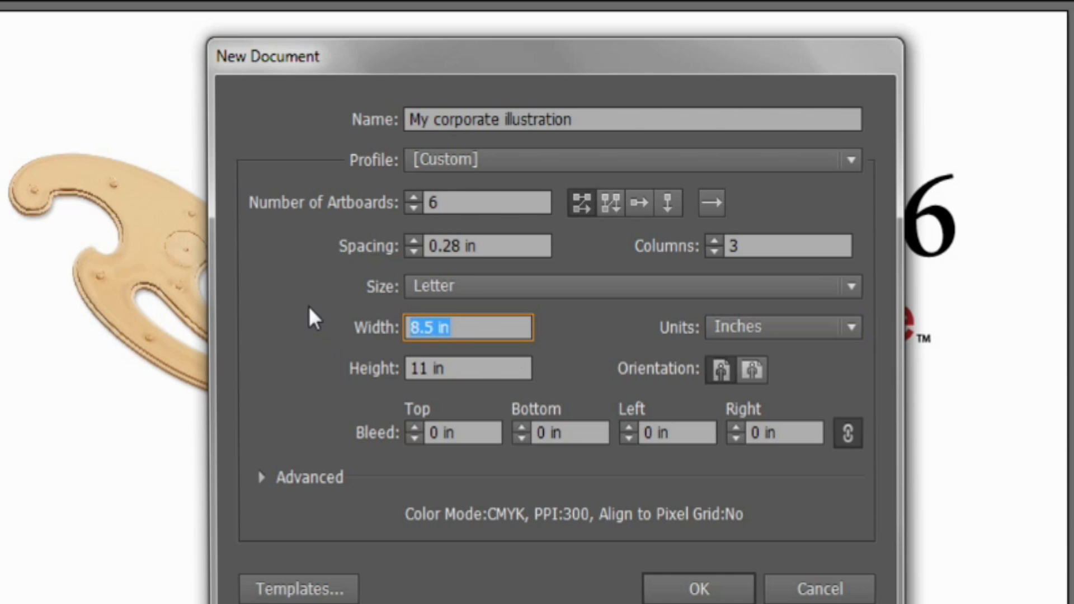
text(6)
key(Tab)
text(8)
key(Tab)
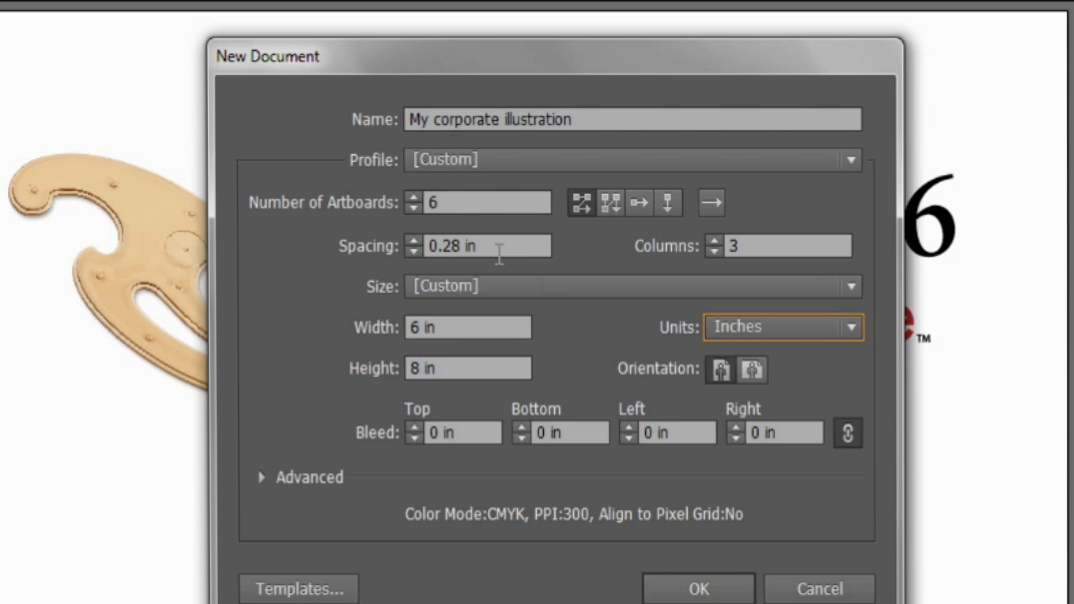
Set the spacing between the artboards to 0.5 in
drag(499, 246, 387, 259)
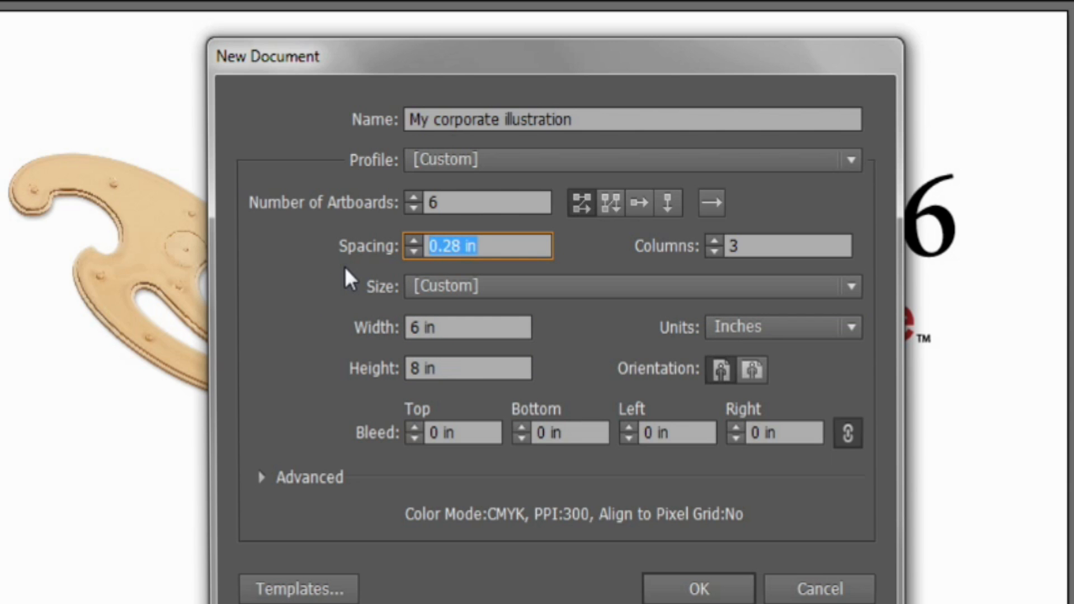
text(0.5)
key(Tab)
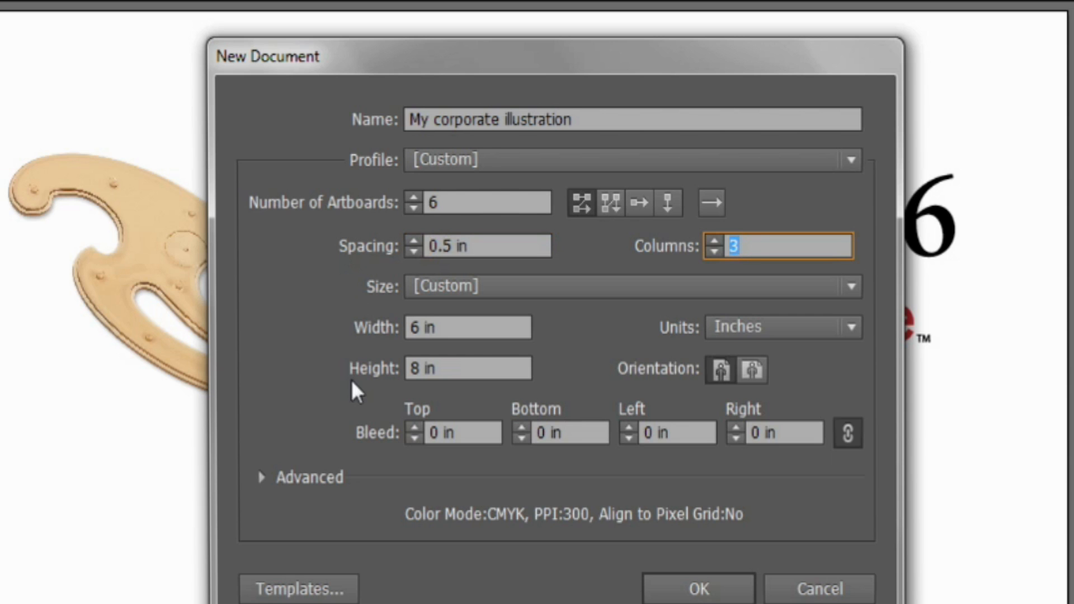
Switch the artboards to landscape orientation and return them to portrait
click(752, 374)
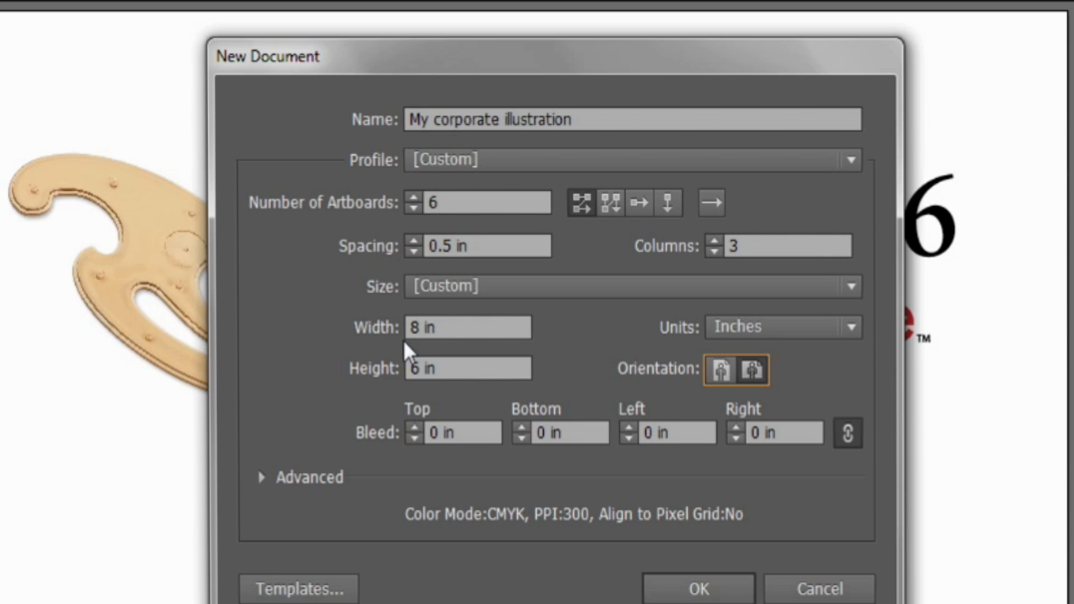
click(720, 380)
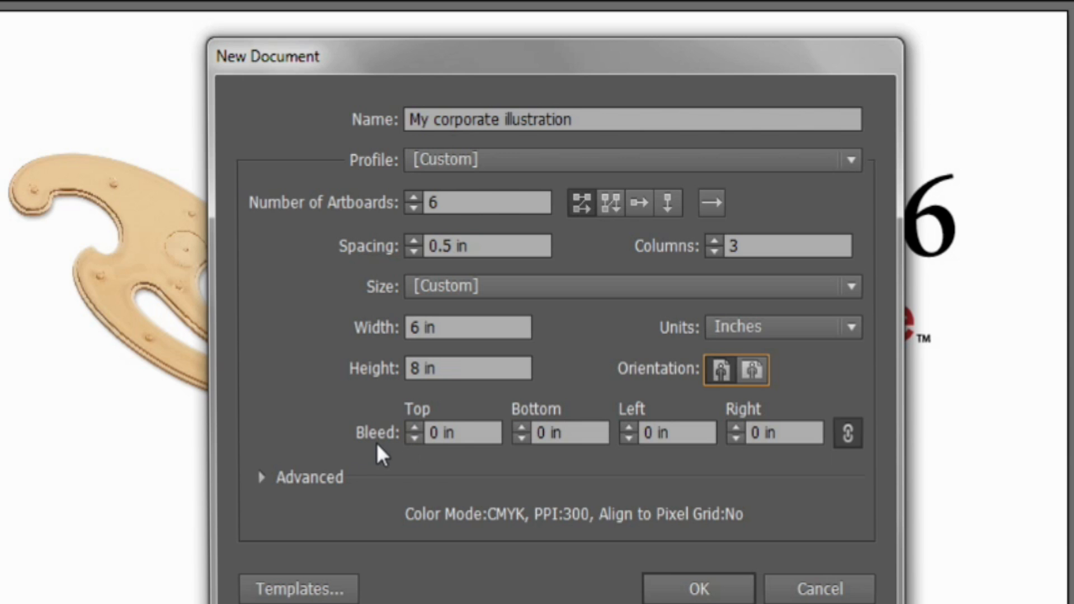
Set a linked bleed of 0.25 in on all four sides and create the document
click(461, 434)
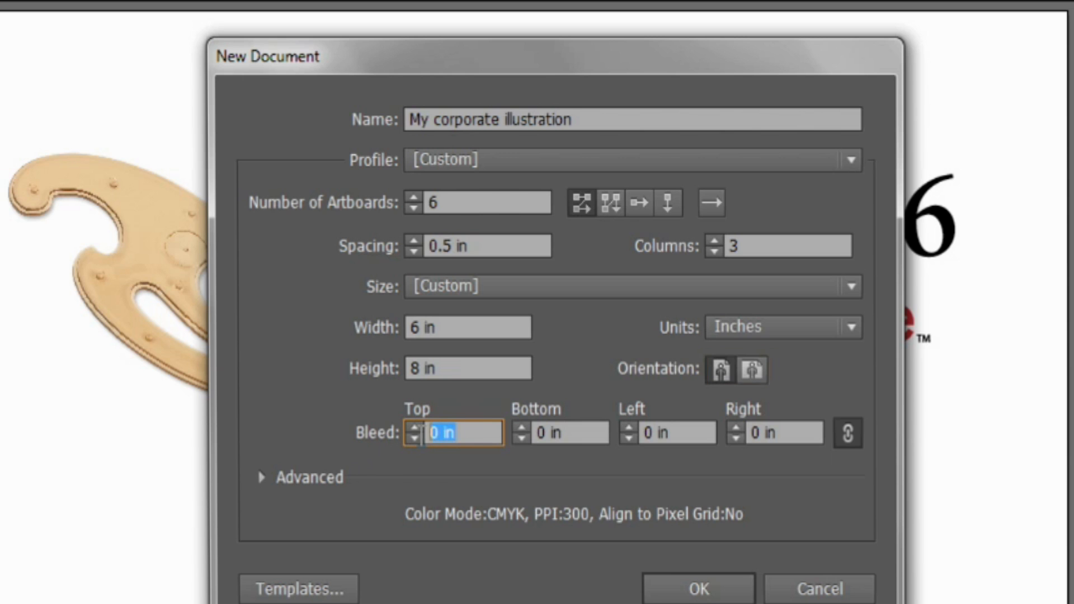
click(845, 441)
text(0.25)
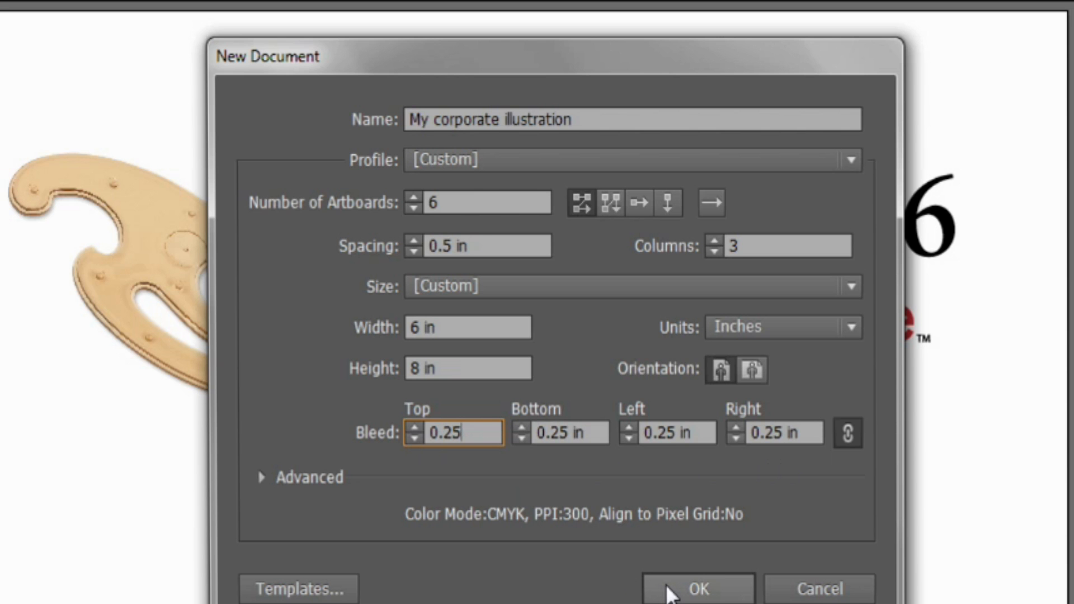
click(670, 592)
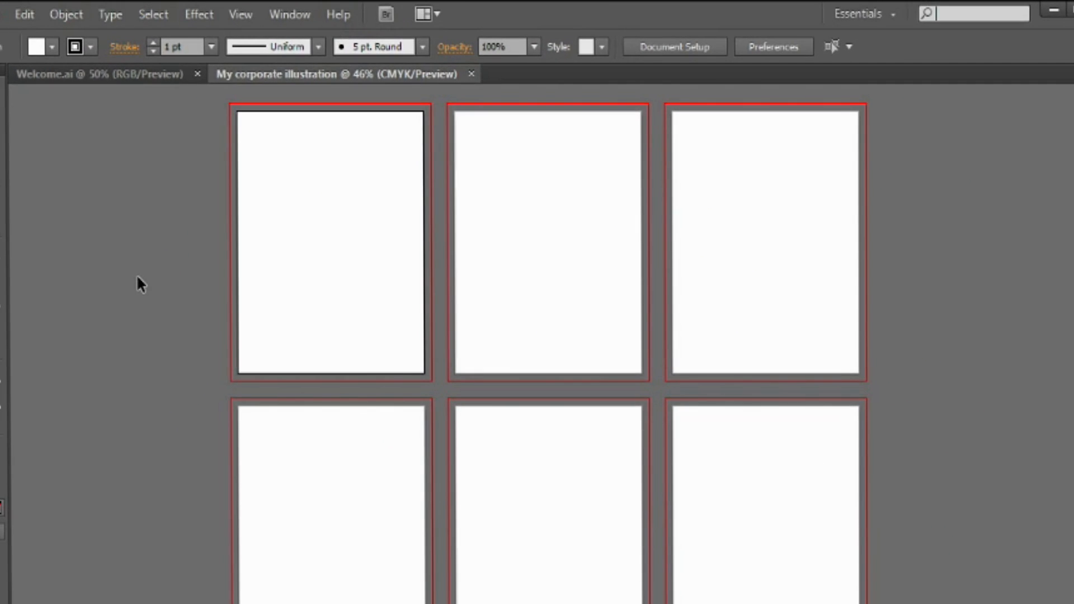